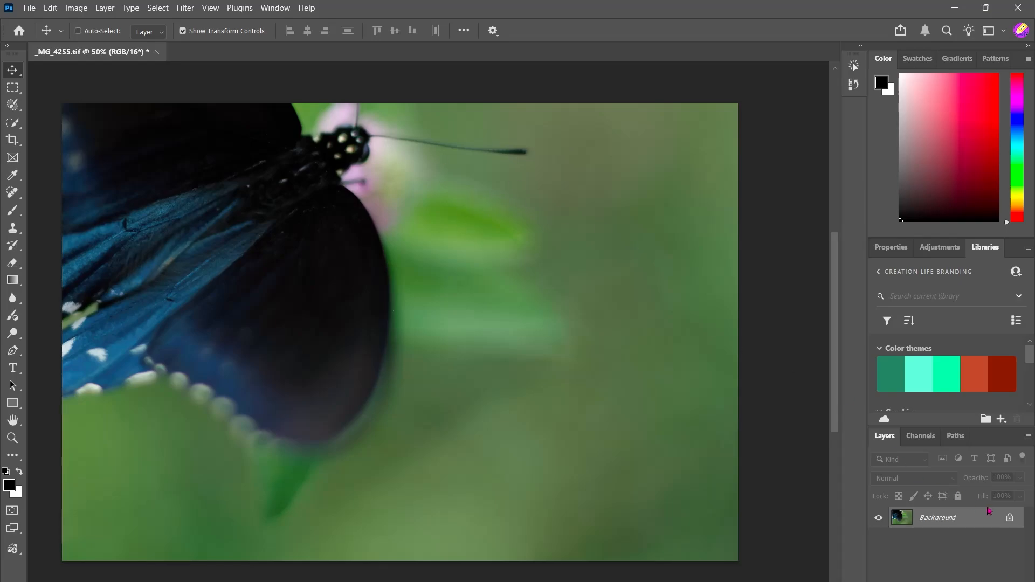
Unlock the Background layer so it becomes a regular editable layer.
key(ctrl)
key(ctrl)
key(ctrl)
click(1010, 519)
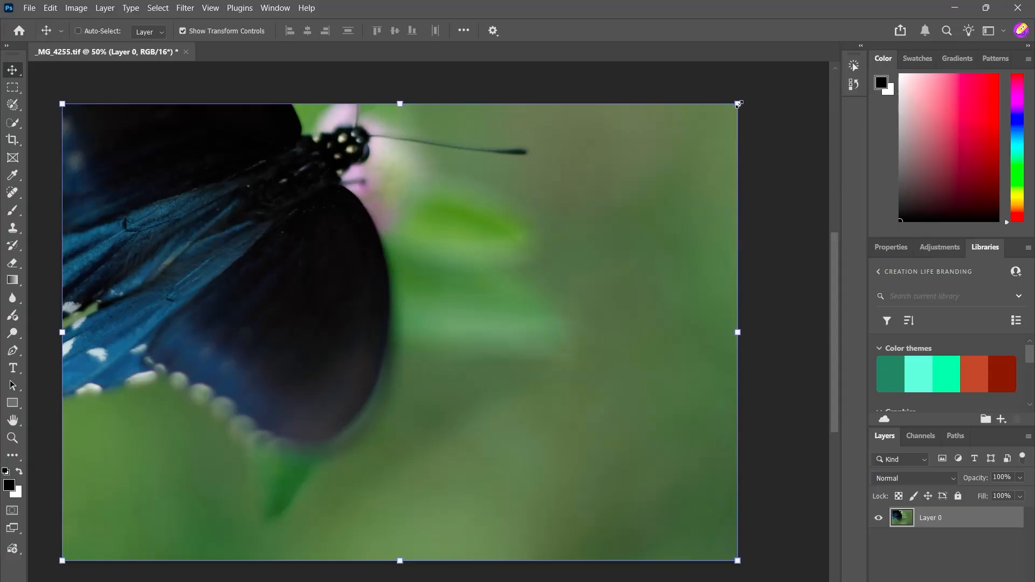
Scale the butterfly layer proportionally to 99.77% with a free transform.
drag(739, 104, 798, 187)
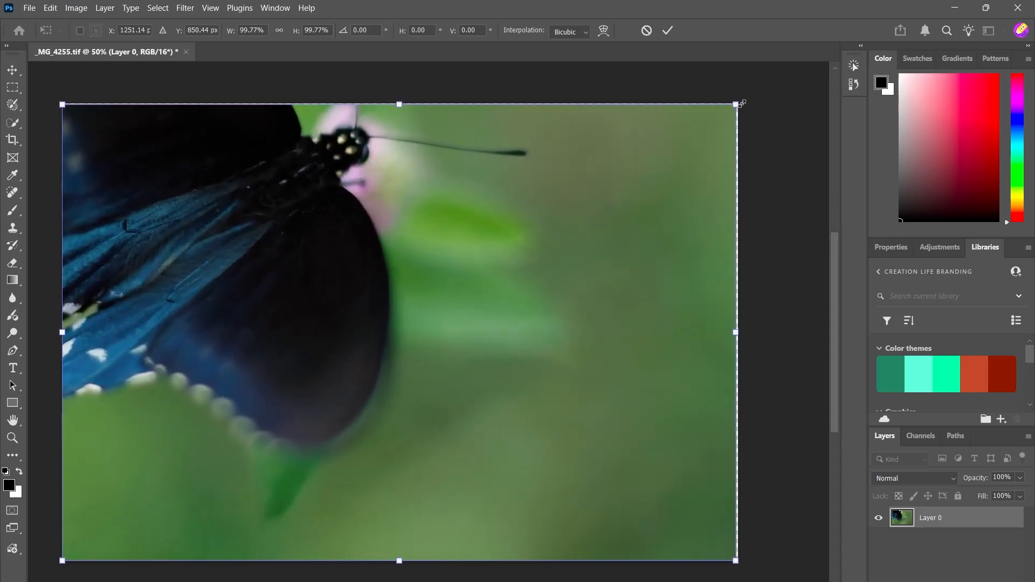
drag(736, 106, 247, 101)
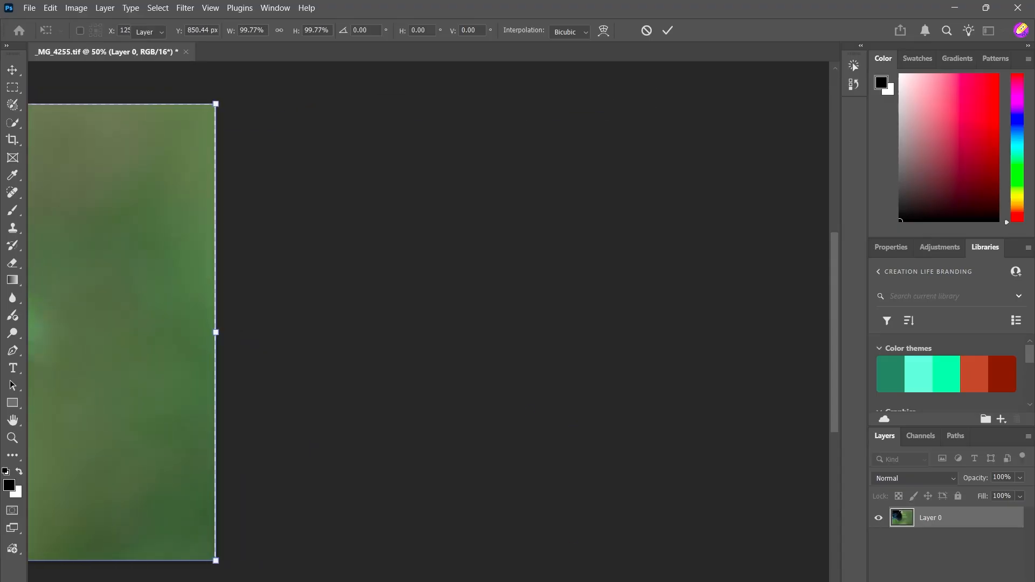
key(Return)
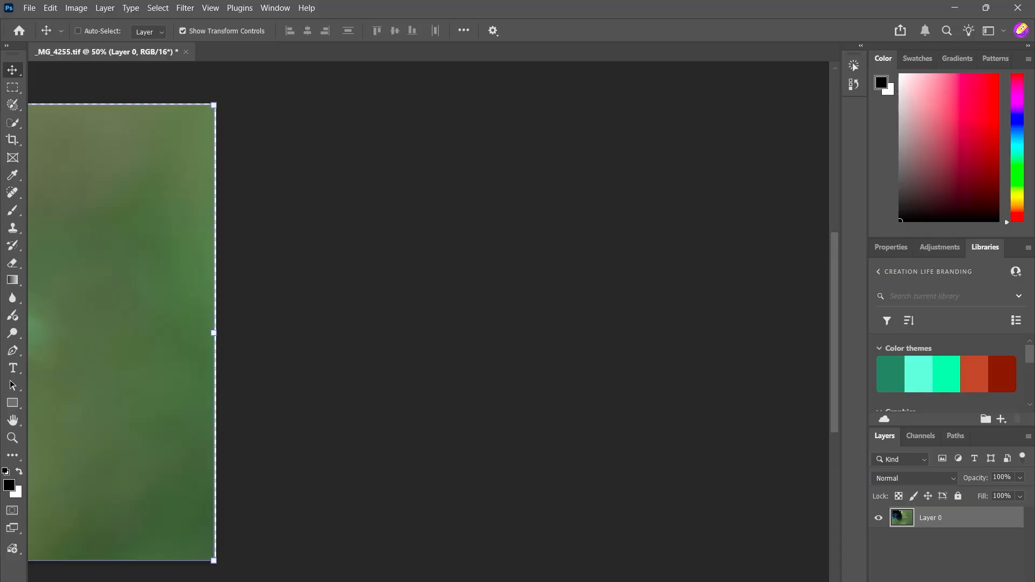
Scale the butterfly layer proportionally to 82.02% from its upper-left corner, and rotate it by -1.52°.
drag(781, 581, 558, 581)
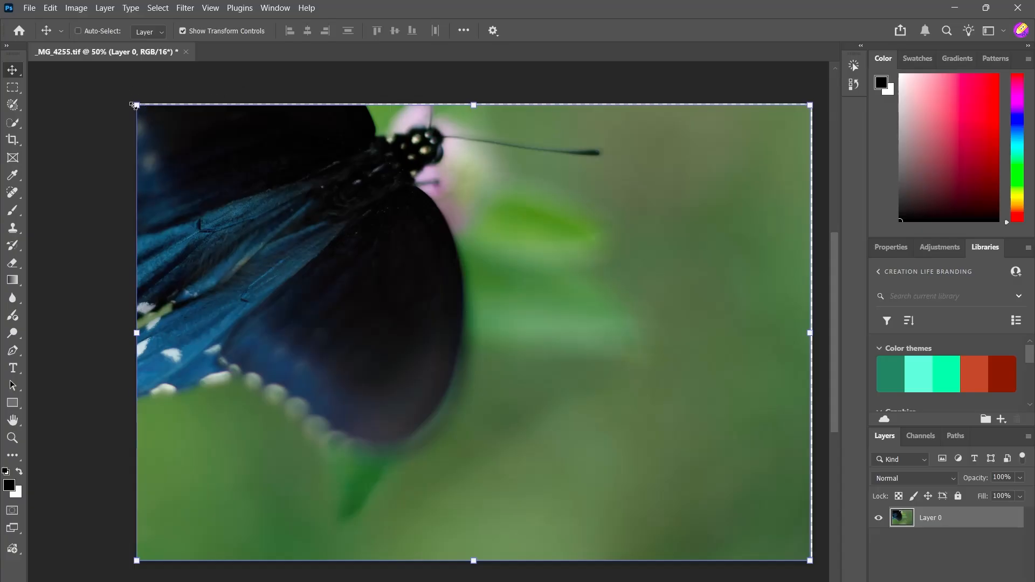
drag(135, 105, 261, 193)
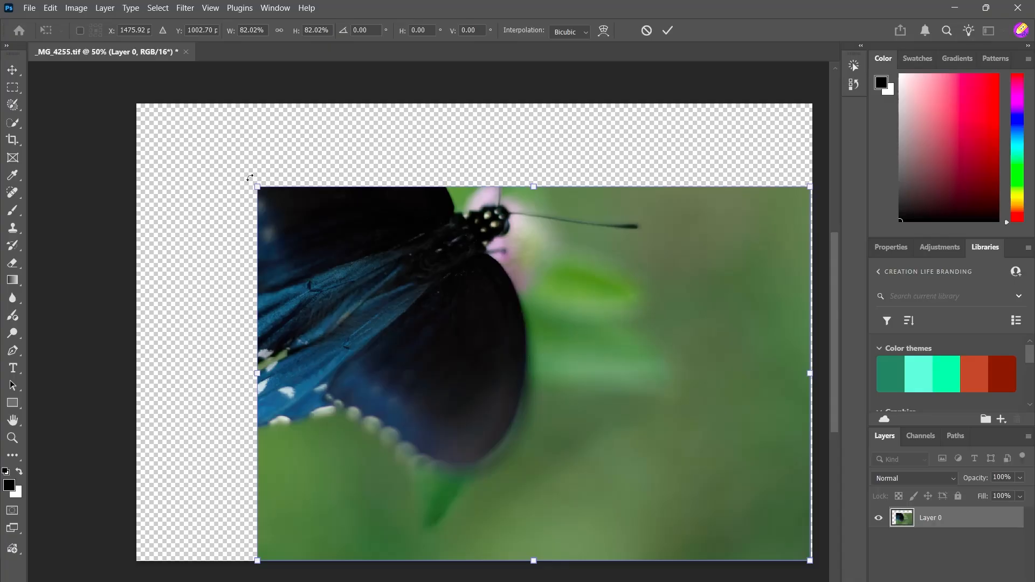
drag(250, 176, 441, 315)
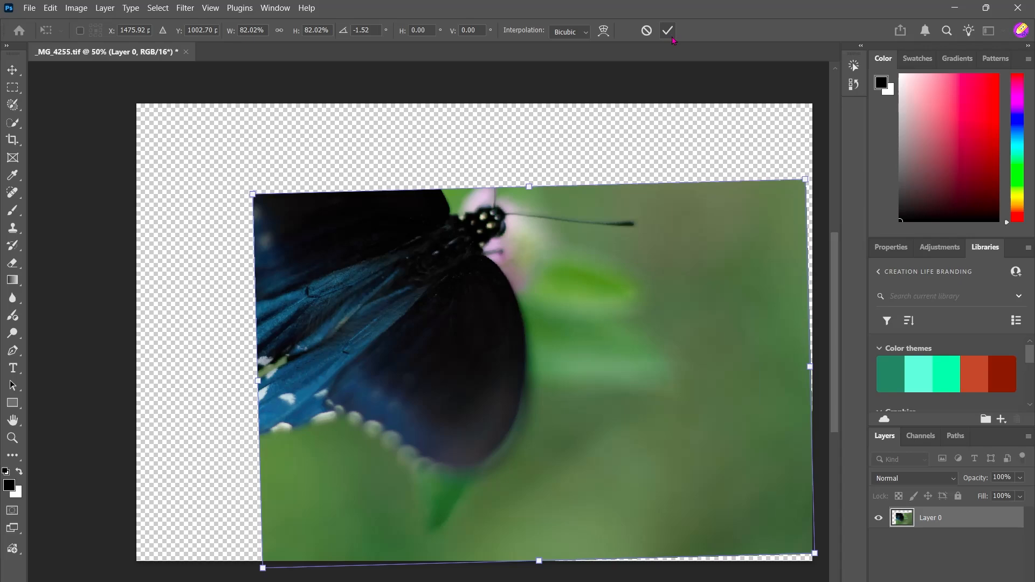
click(667, 31)
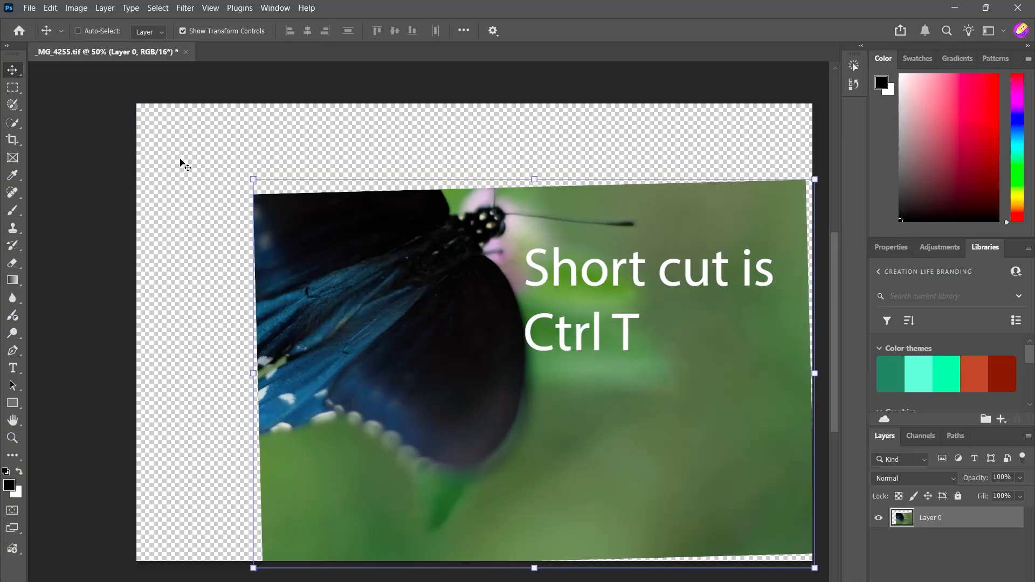
Flip the butterfly layer horizontally and vertically, and undo both flips.
click(54, 16)
click(54, 16)
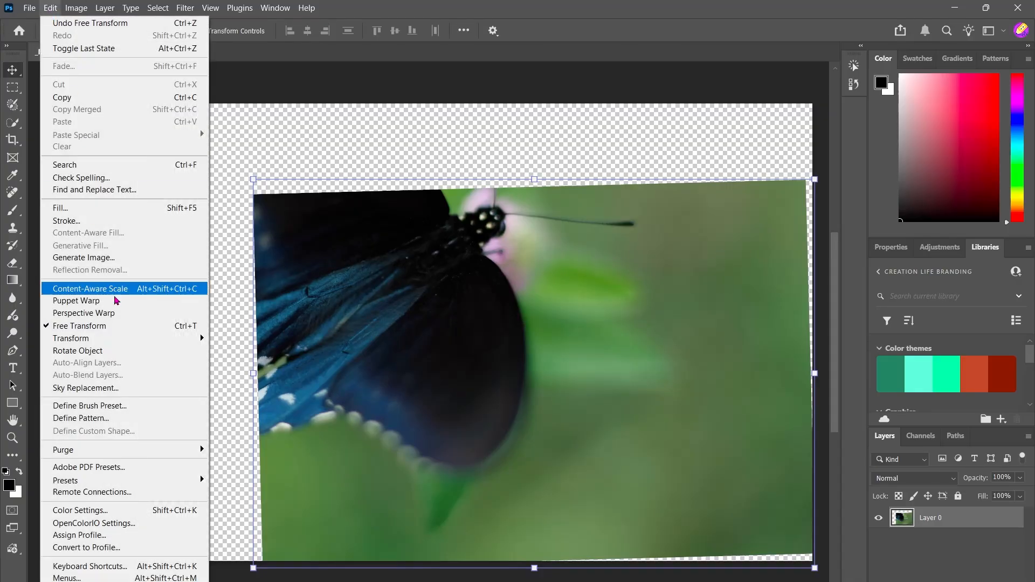
mouse_move(126, 342)
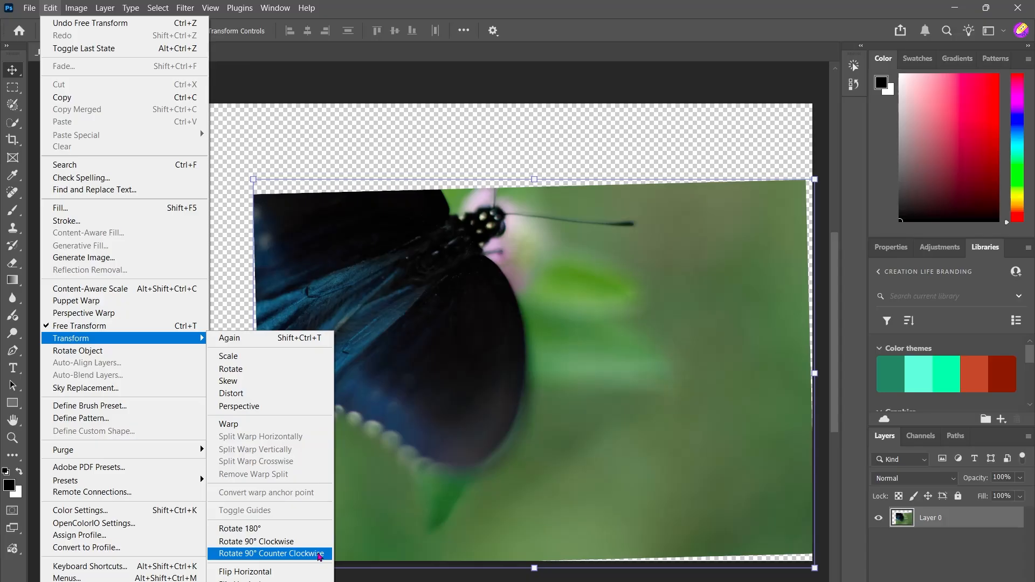
click(284, 576)
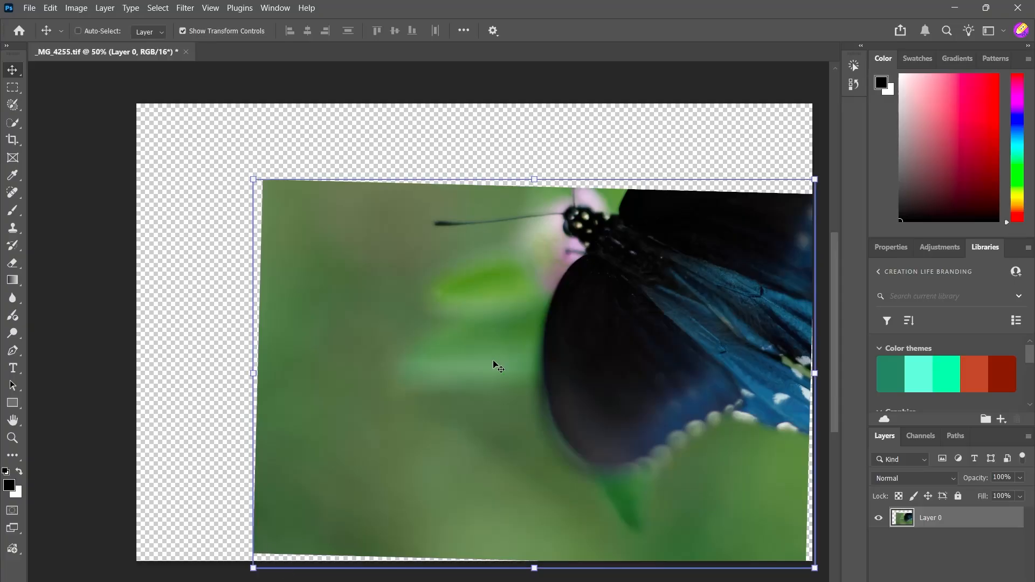
click(50, 9)
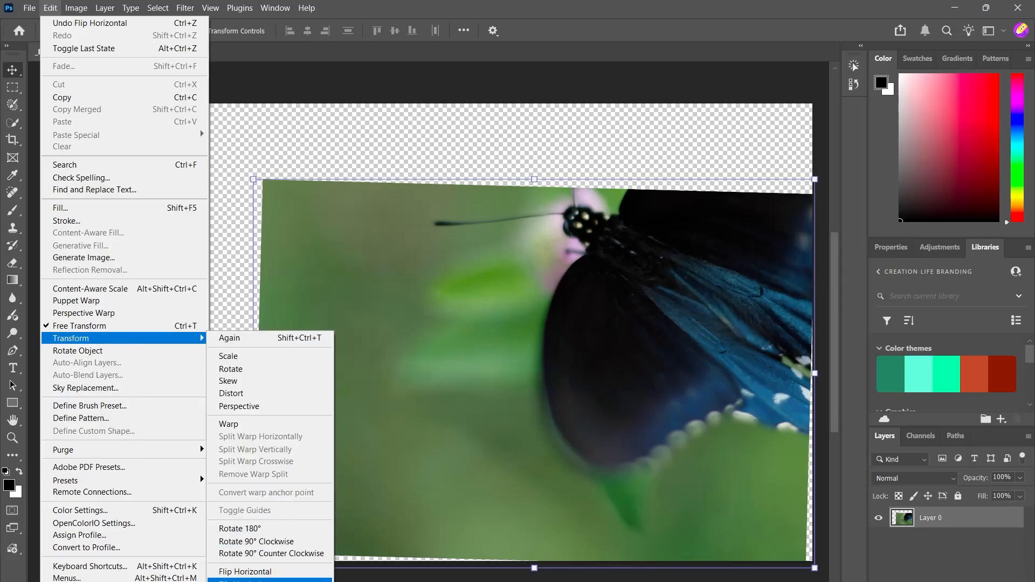
click(242, 580)
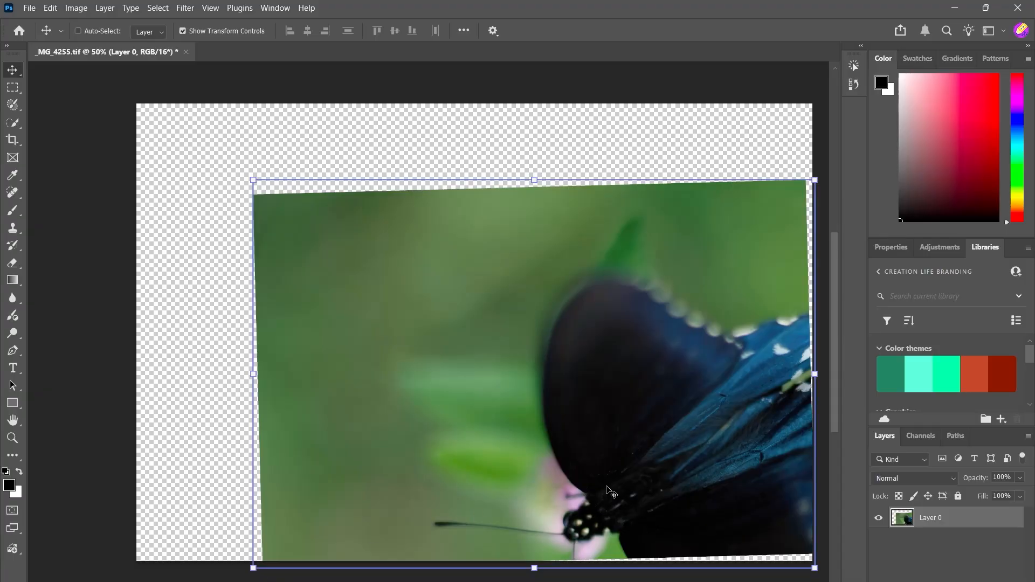
key(ctrl+z)
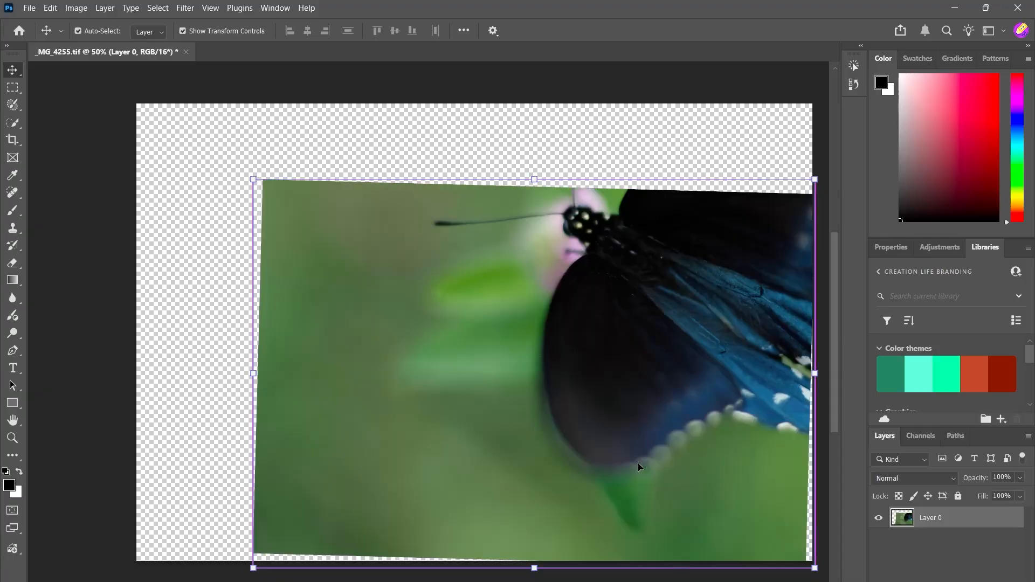
key(ctrl+z)
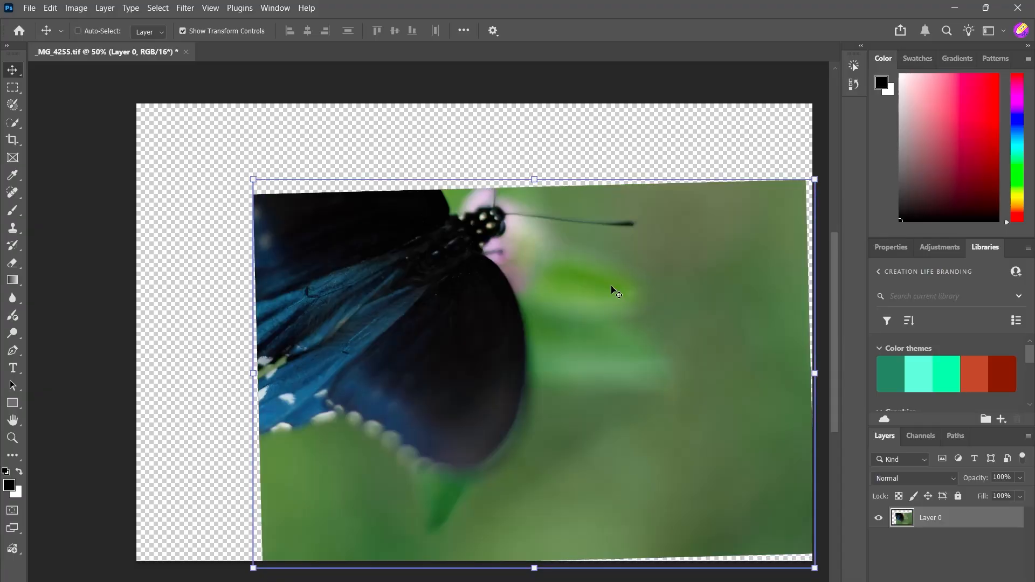
Move the layer toward the canvas's upper-left corner, and undo that move along with the two earlier free transforms.
drag(667, 259, 536, 167)
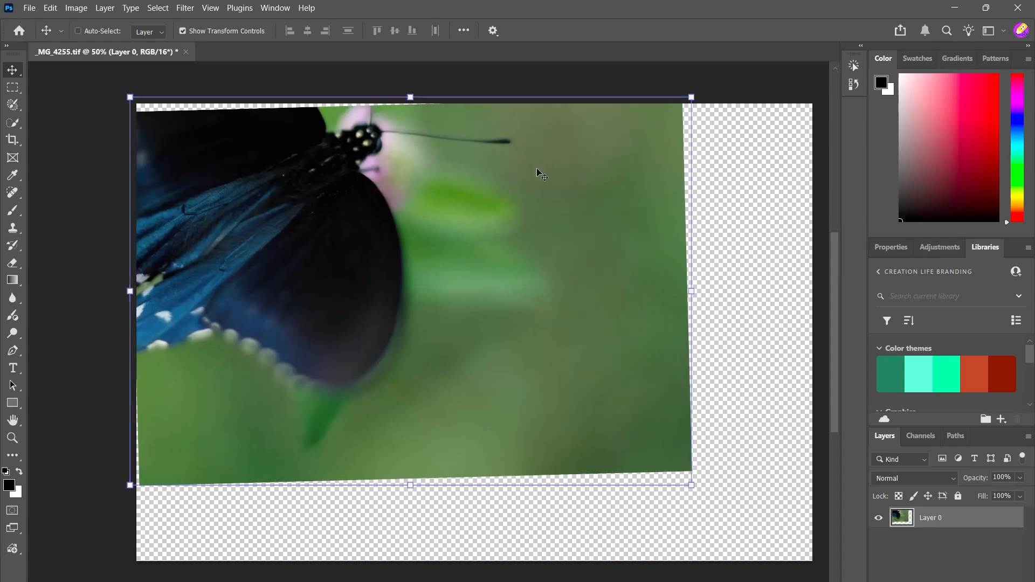
key(ctrl+z)
key(ctrl+z)
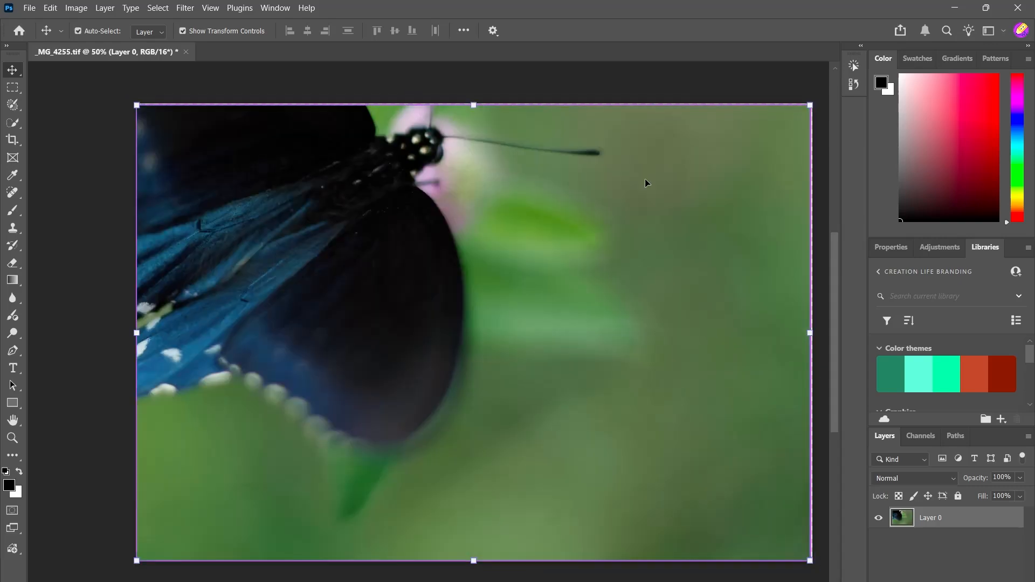
key(ctrl+z)
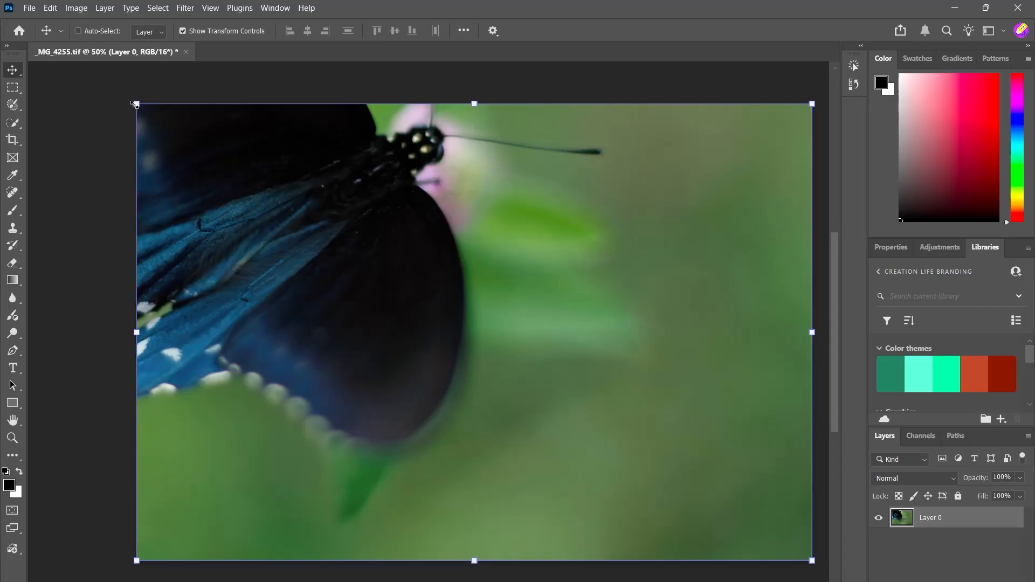
Scale the butterfly layer proportionally to 37.88% toward the canvas's lower-right corner, and undo the transform.
drag(135, 104, 106, 142)
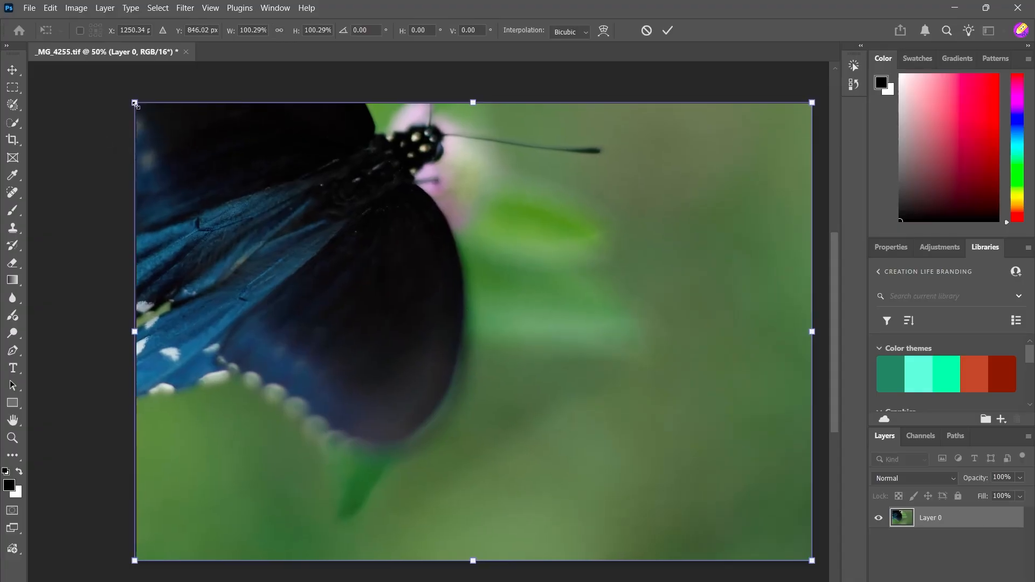
drag(135, 104, 523, 443)
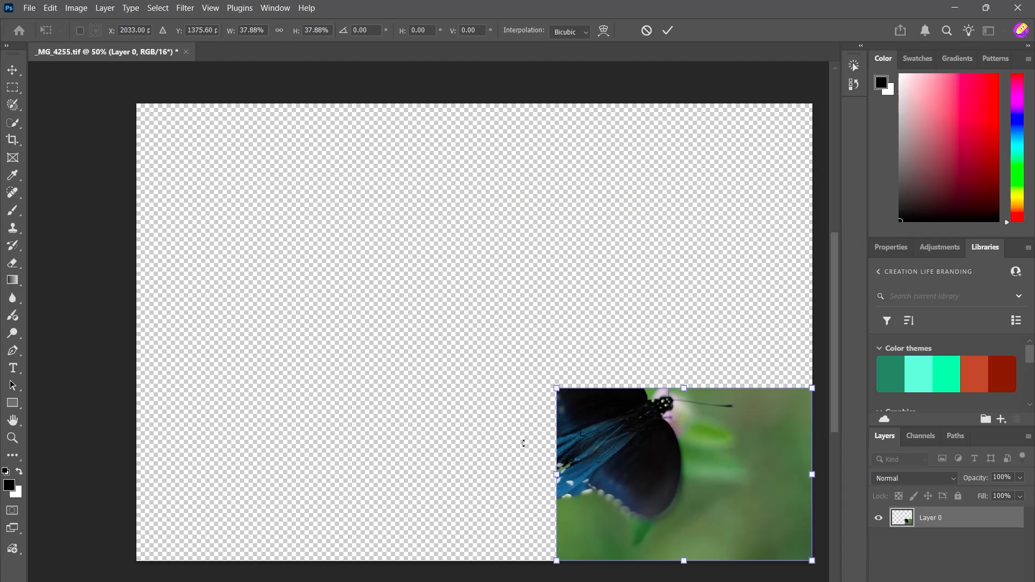
key(Return)
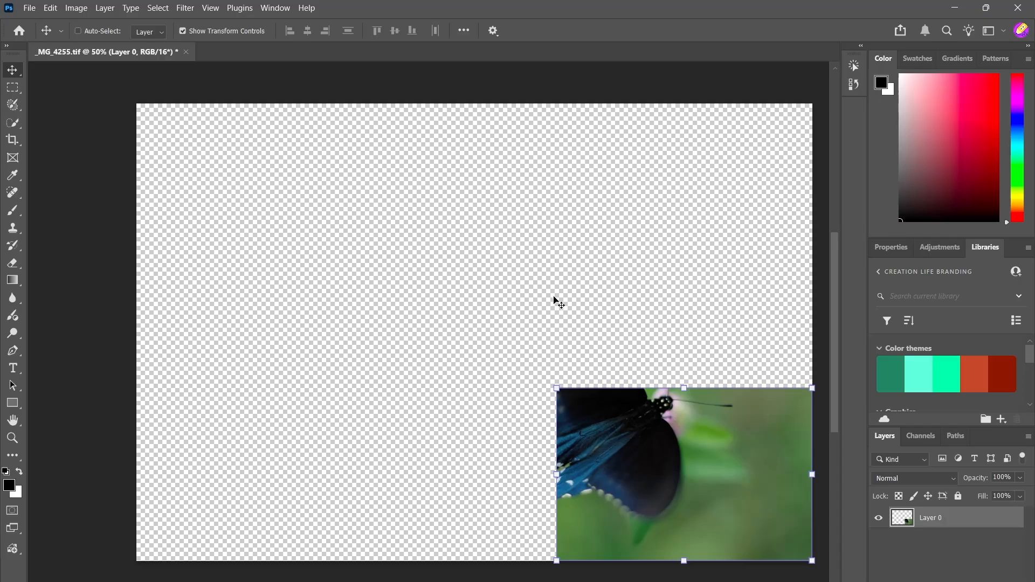
key(ctrl+z)
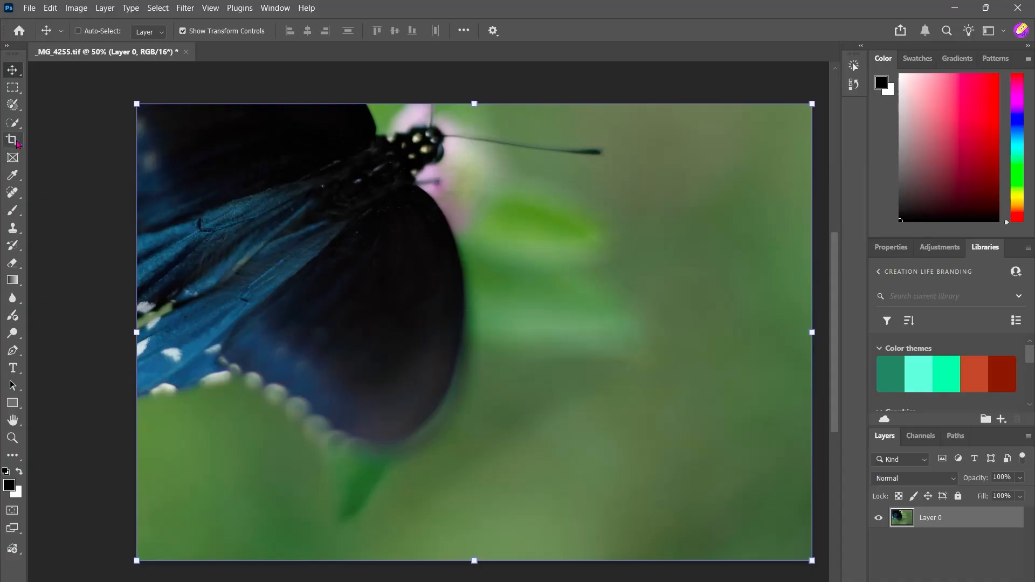
Crop the image inward from its lower-right corner with the Crop tool, and undo the crop.
click(16, 144)
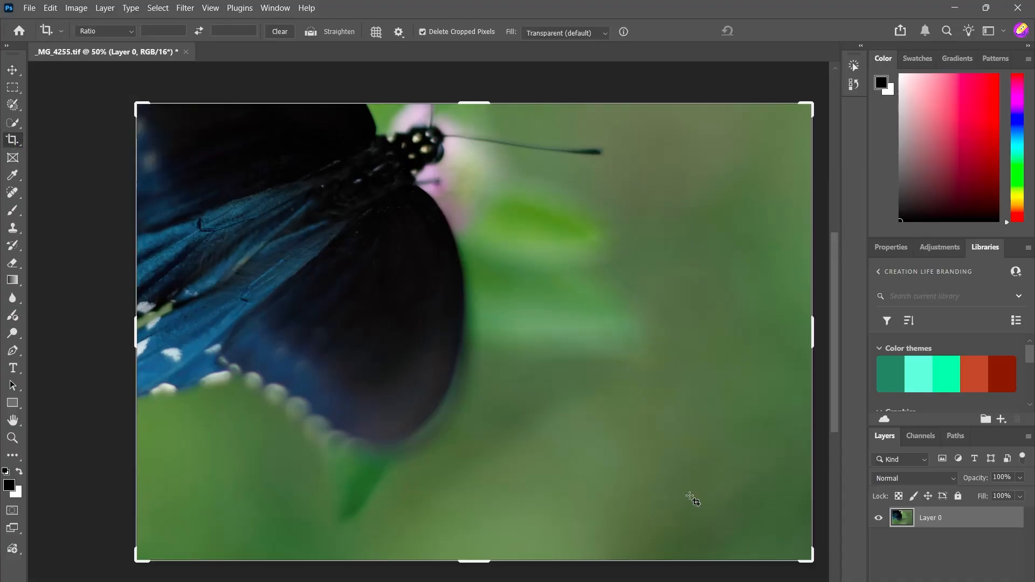
drag(811, 561, 713, 532)
key(Return)
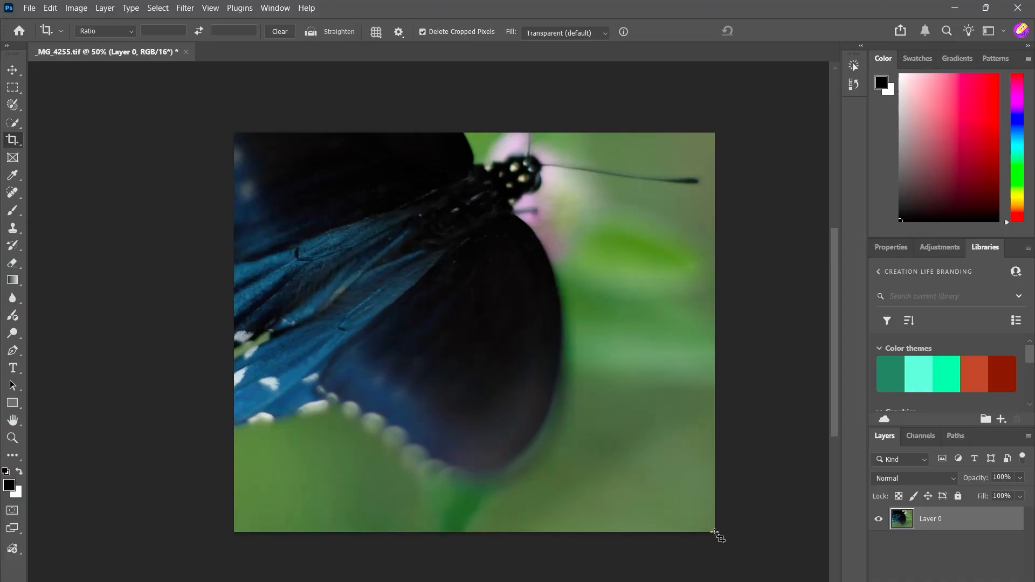
key(ctrl+z)
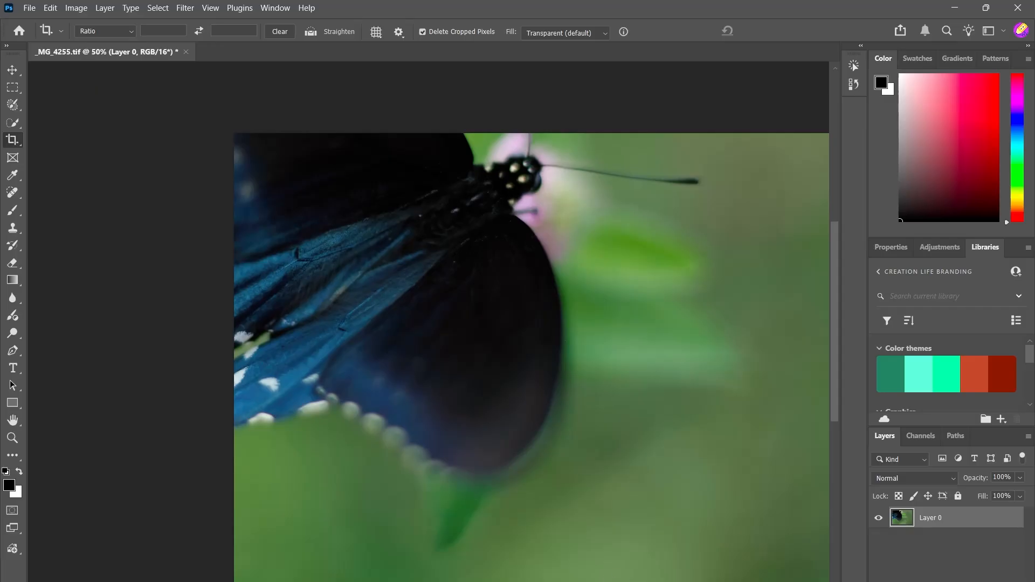
Change the image size to a resolution of 72 pixels/inch with automatic resampling.
drag(616, 581, 678, 581)
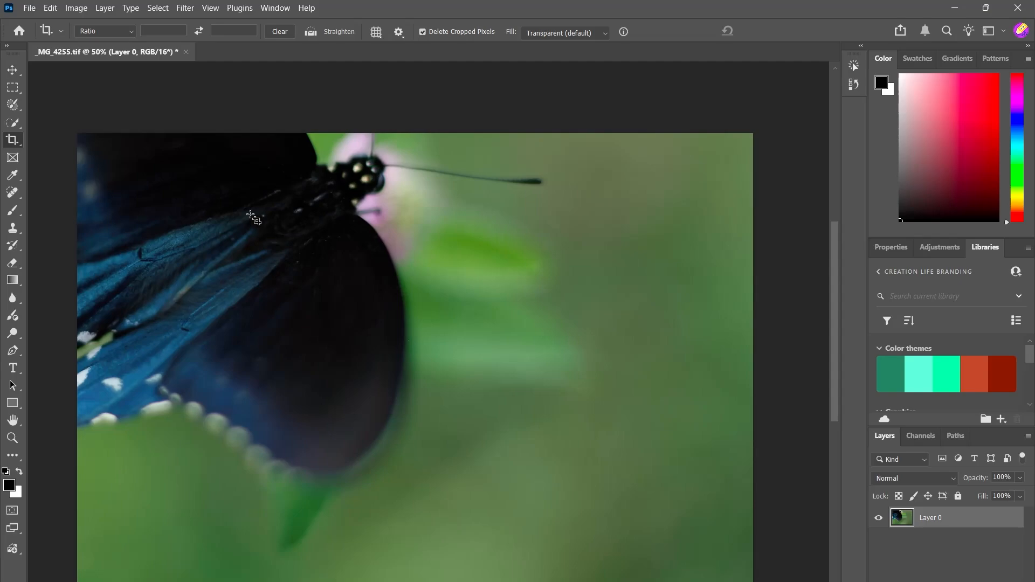
click(76, 8)
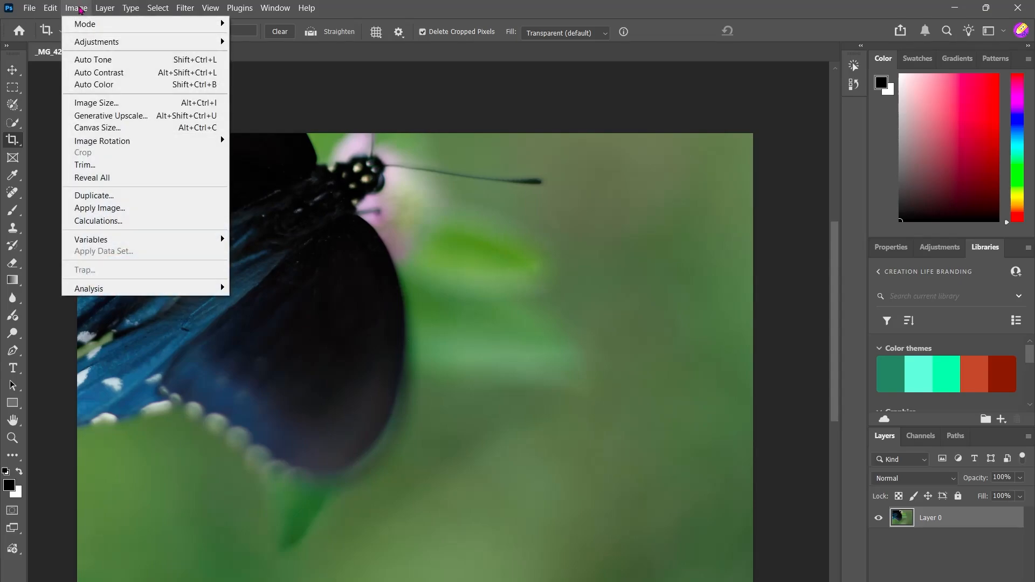
click(115, 105)
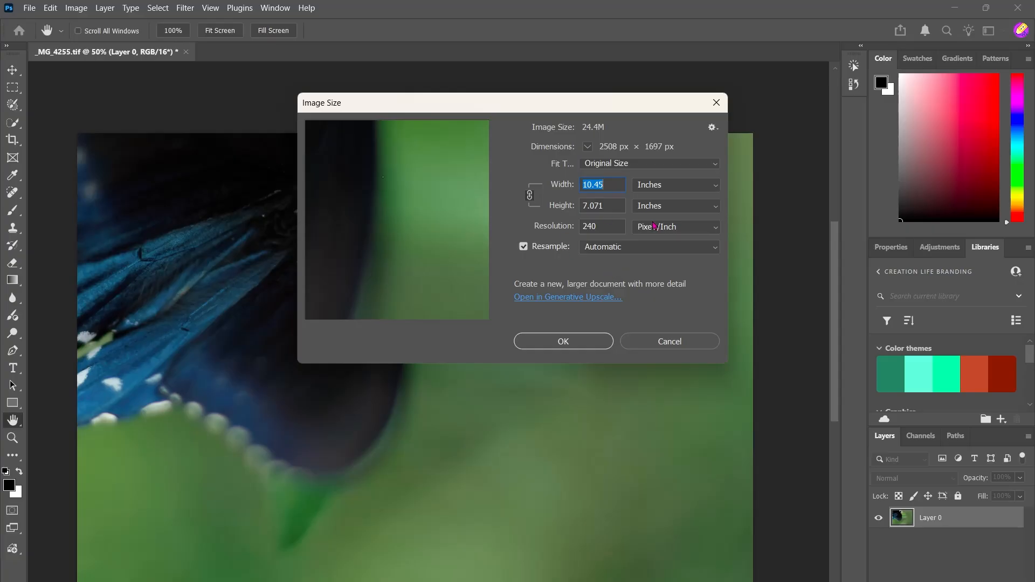
click(614, 225)
key(BackSpace)
key(BackSpace)
key(BackSpace)
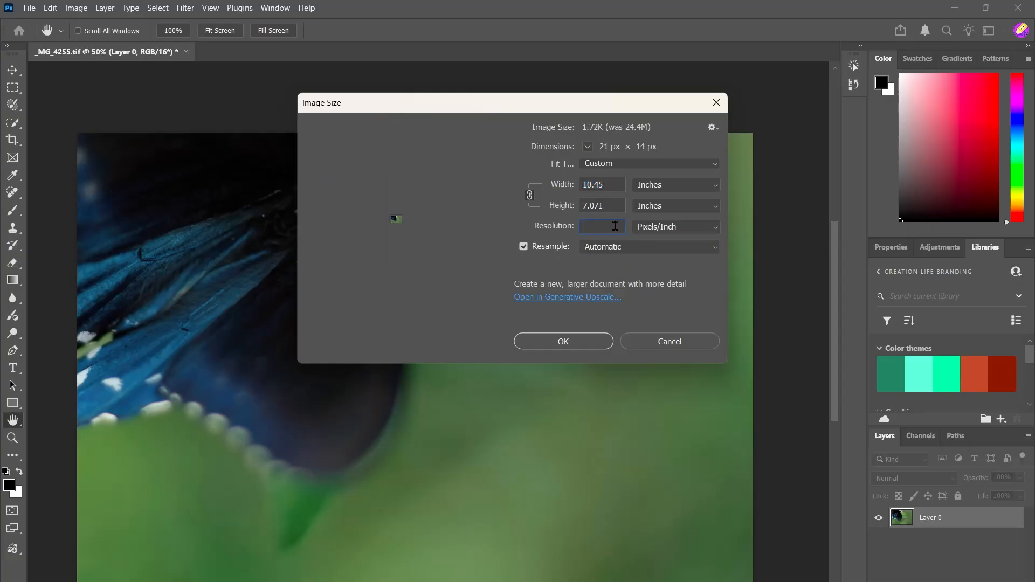
text(72)
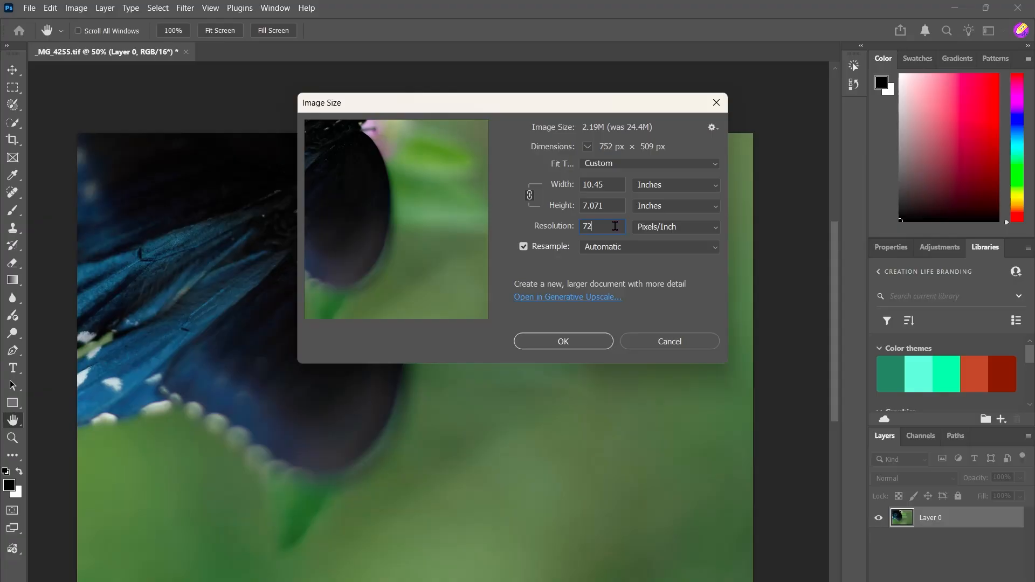
click(561, 342)
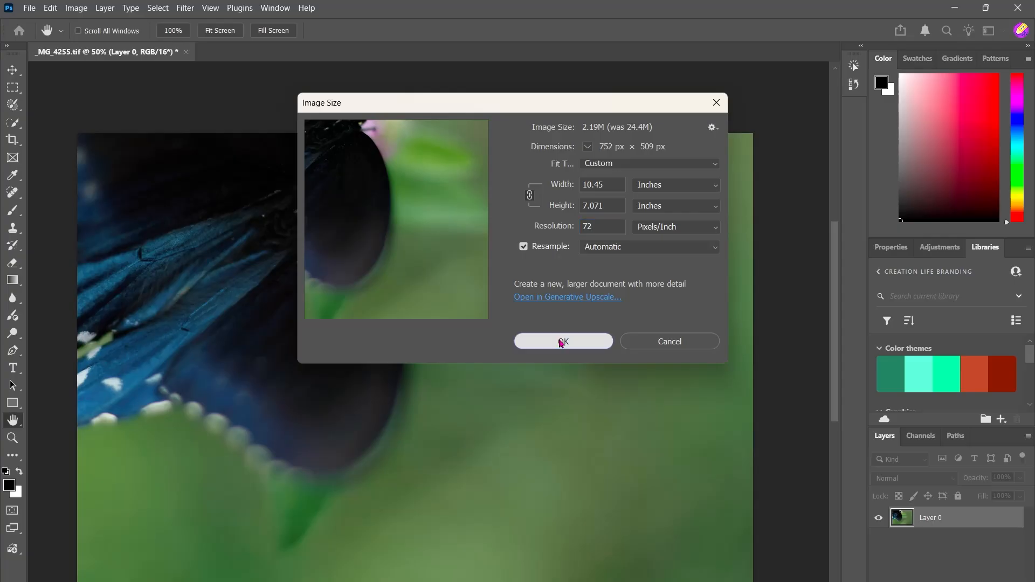
View the downsampled butterfly photo at 100% magnification, centred on the canvas, and close the crop preview without altering the crop.
key(c)
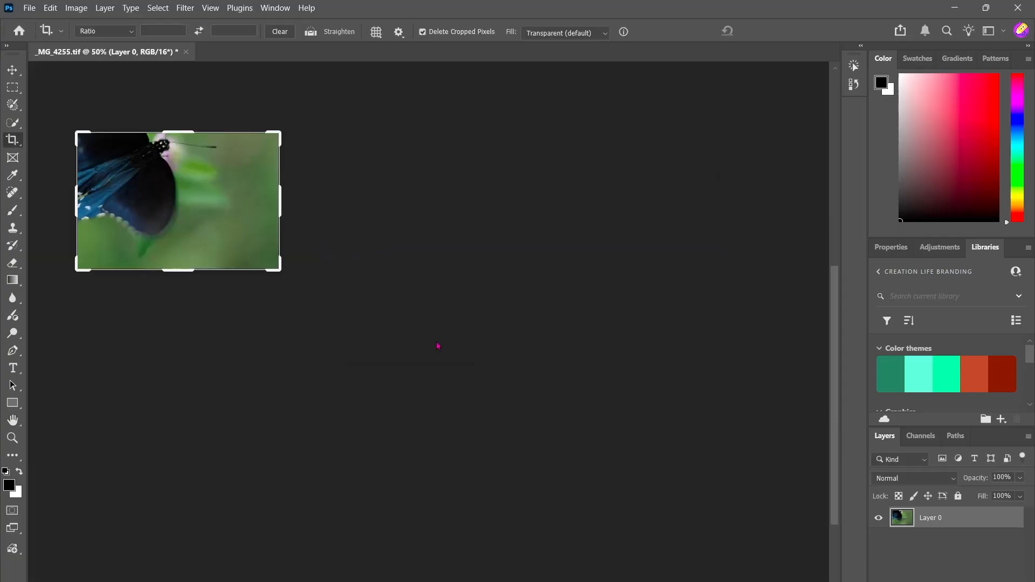
click(372, 253)
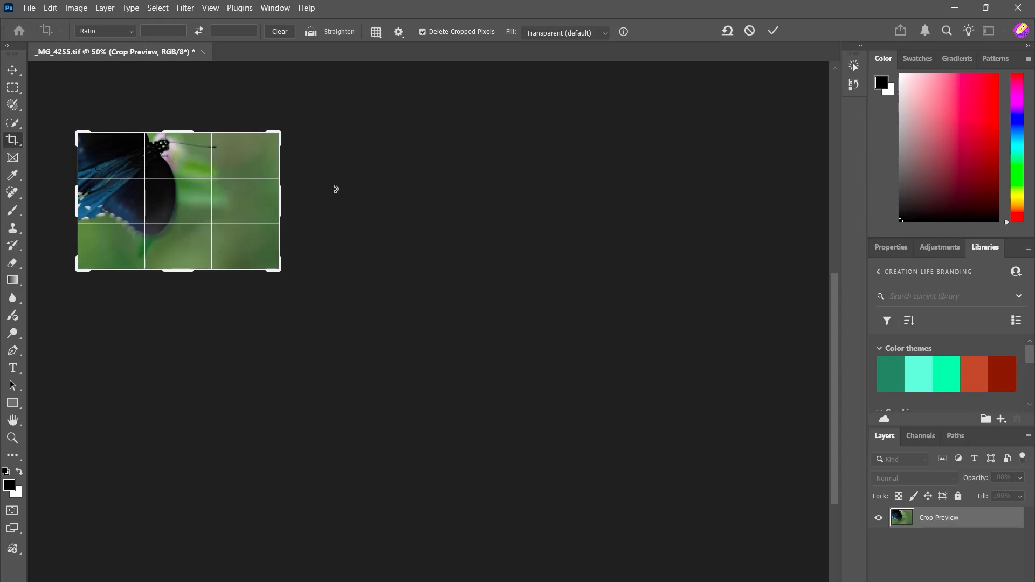
key(ctrl+plus)
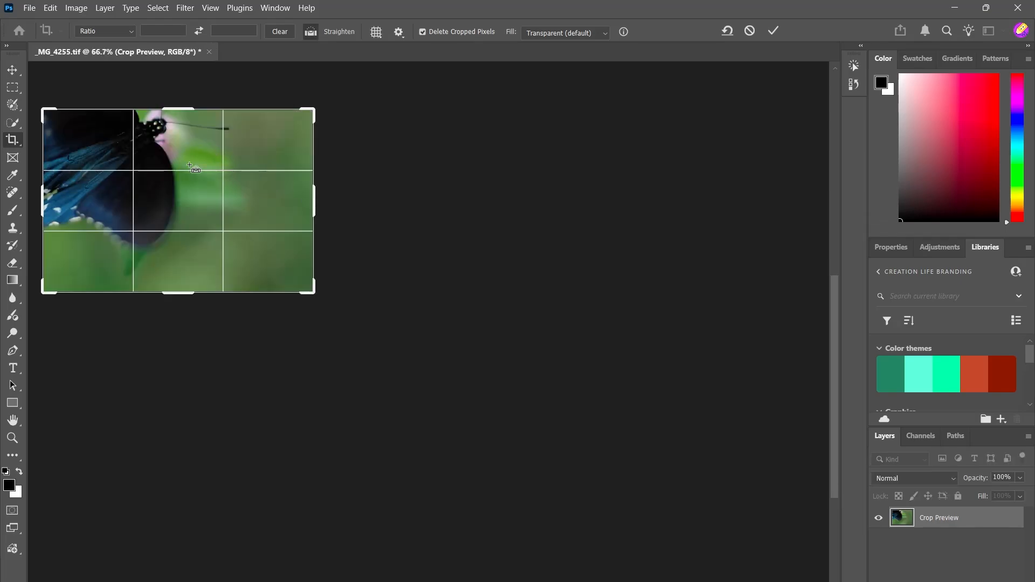
key(ctrl+plus)
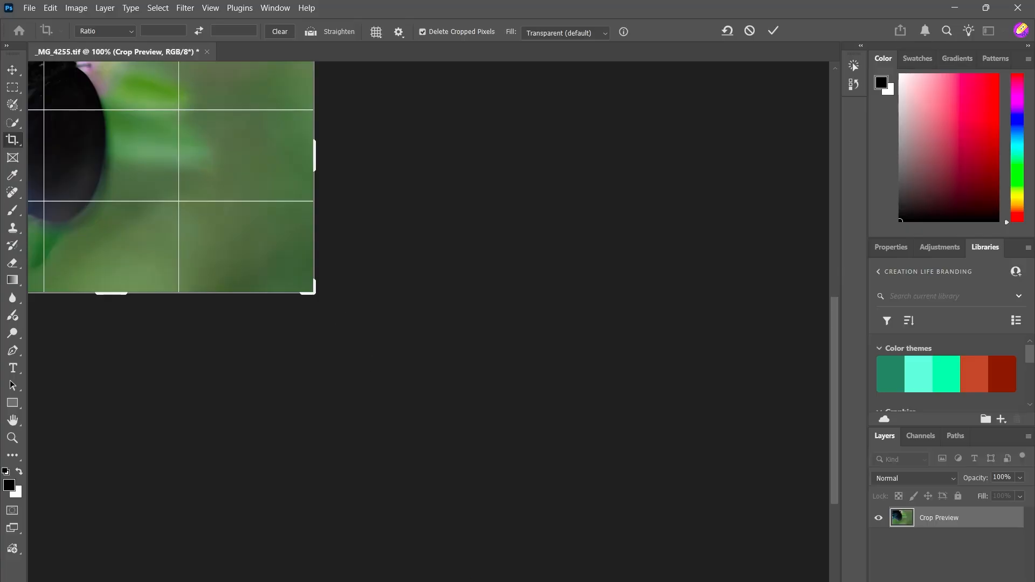
drag(606, 581, 500, 581)
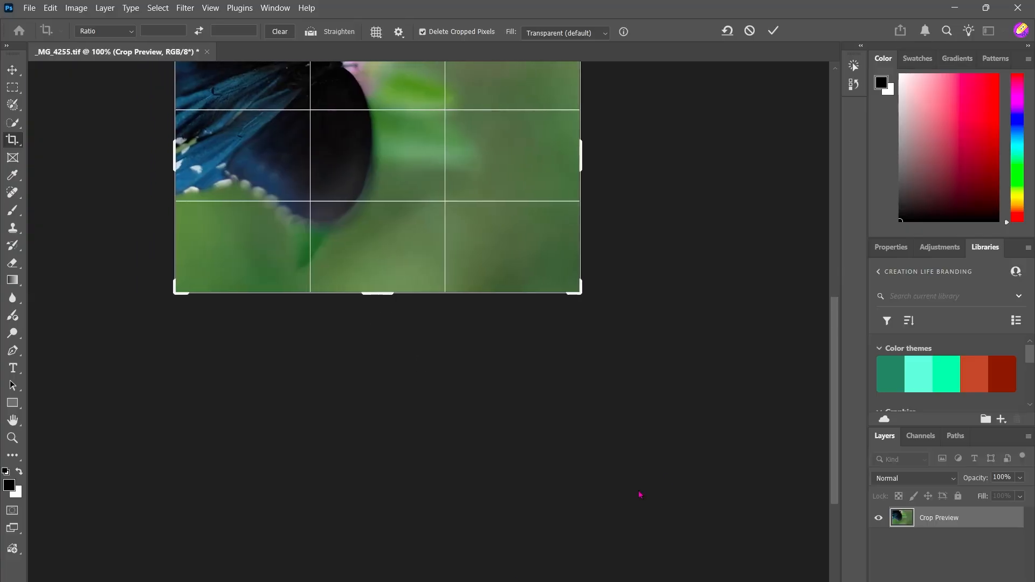
drag(833, 373, 822, 304)
key(Return)
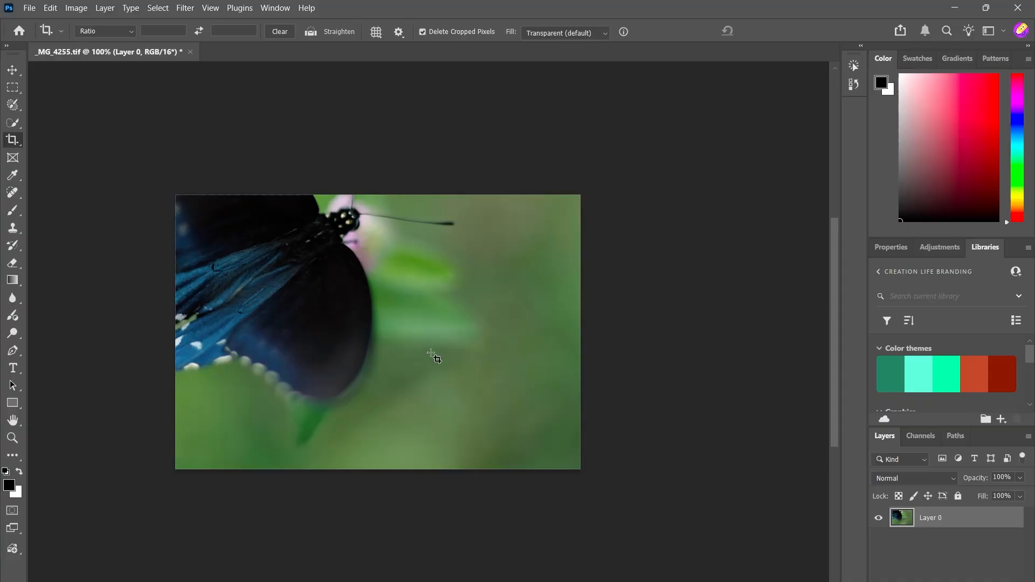
Examine the individual pixels of the blurred green background beside the butterfly's wing at 12800% magnification.
key(ctrl+plus)
key(ctrl+plus)
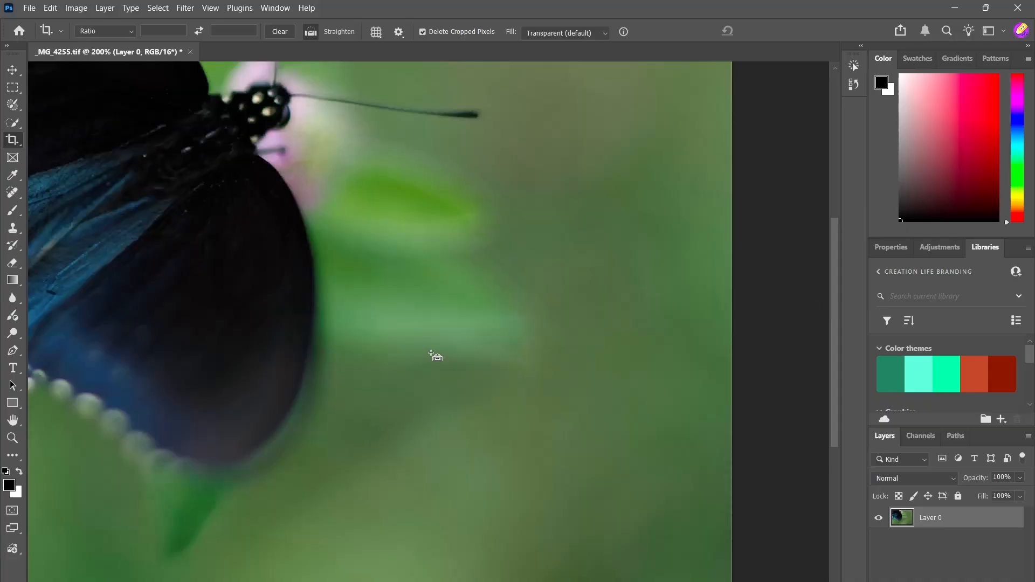
key(ctrl+plus)
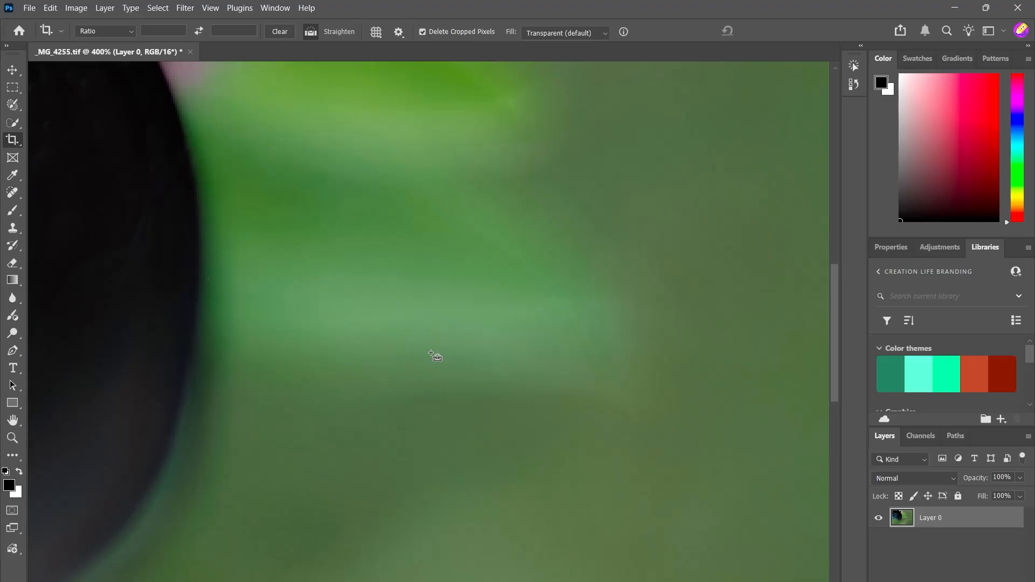
key(ctrl+plus)
key(ctrl+plus)
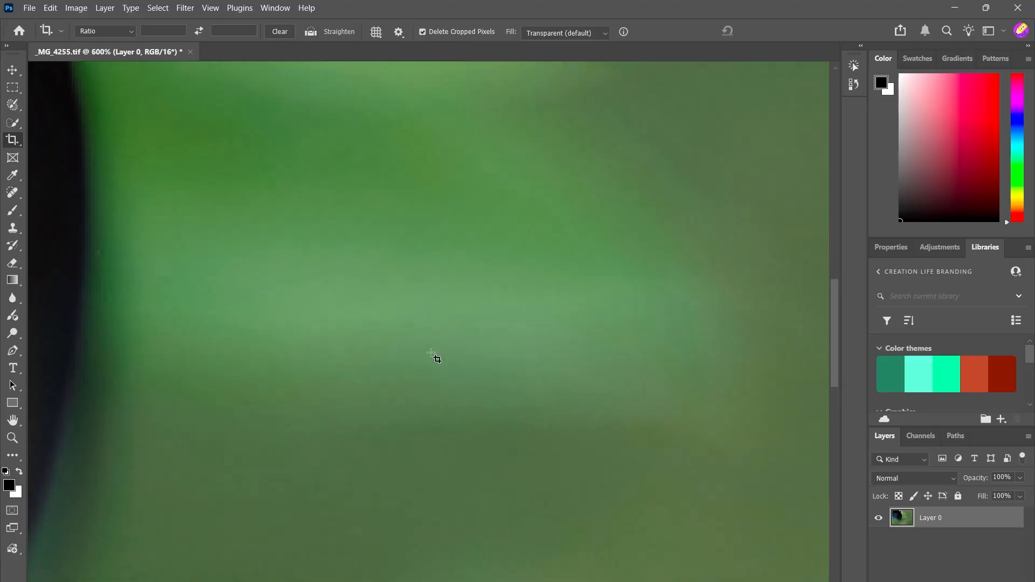
key(ctrl)
key(ctrl+plus)
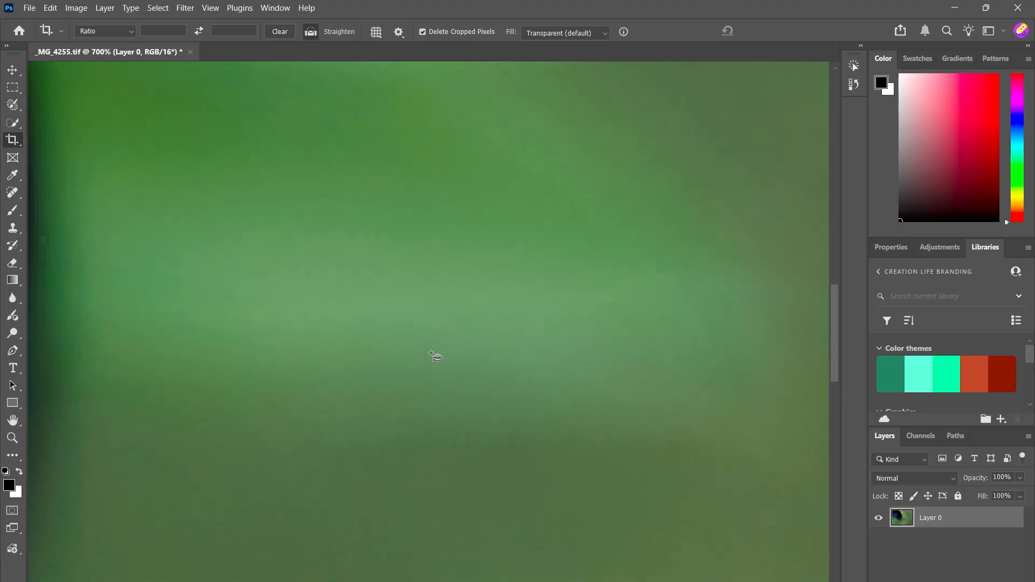
key(ctrl+plus)
key(ctrl+plus)
key(ctrl+plus)
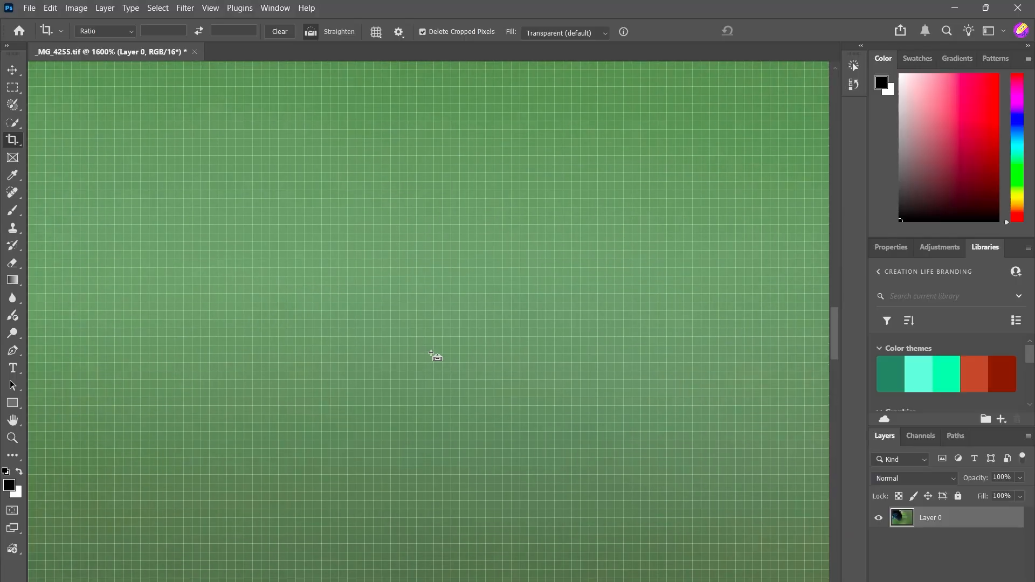
key(ctrl+plus)
key(ctrl+plus)
key(ctrl+plus)
key(ctrl+plus)
key(ctrl+plus)
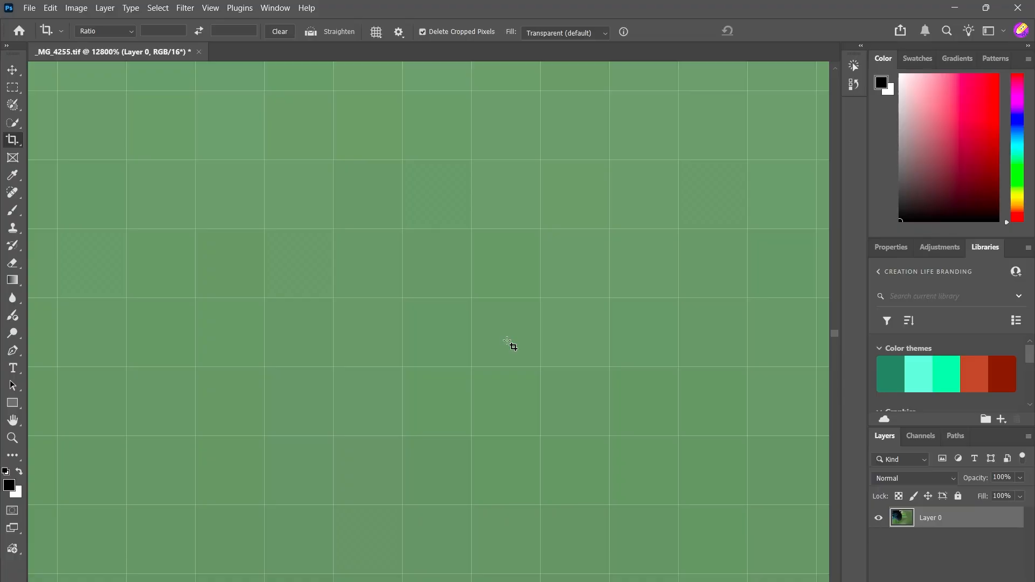
Examine the detail in the butterfly's antenna, head and blue wing at magnifications between 400% and 100%.
scroll(509, 345, down, 3)
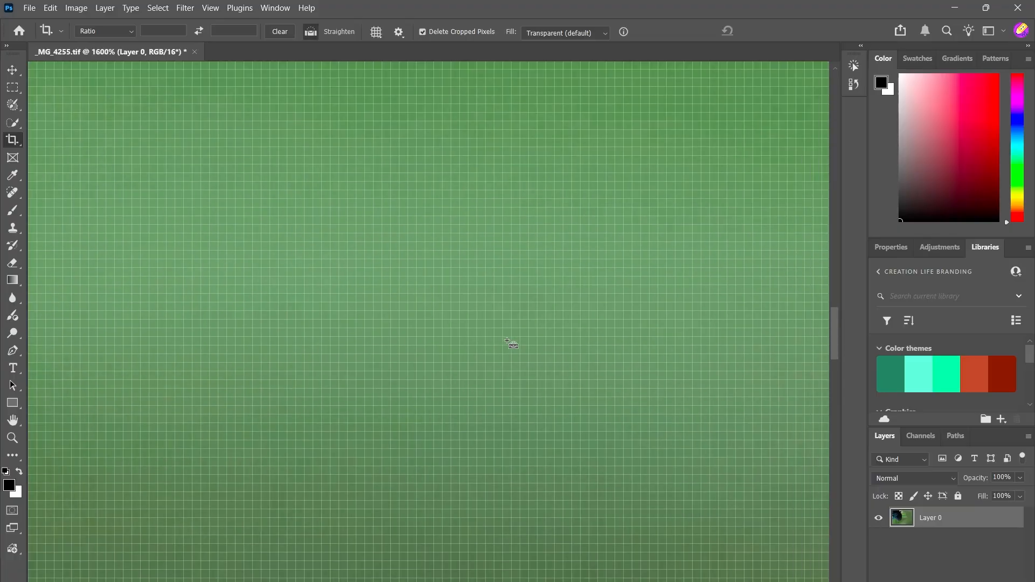
scroll(509, 345, down, 1)
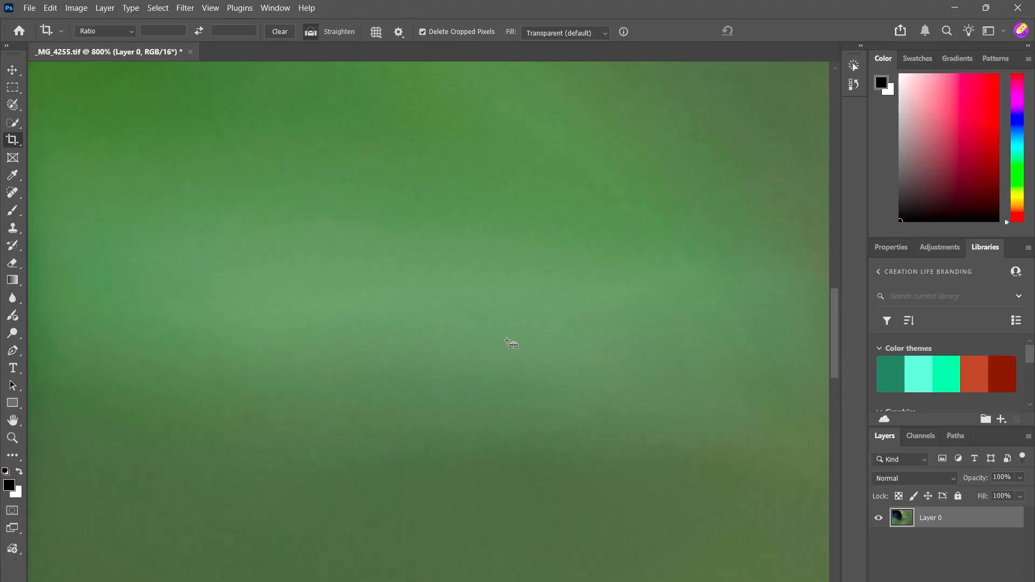
scroll(510, 344, down, 1)
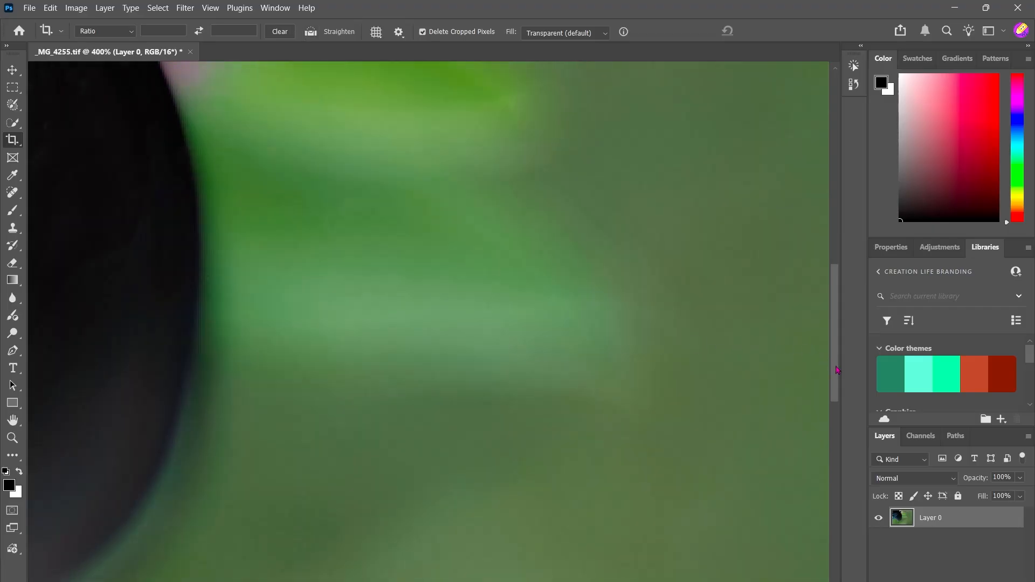
drag(837, 370, 829, 290)
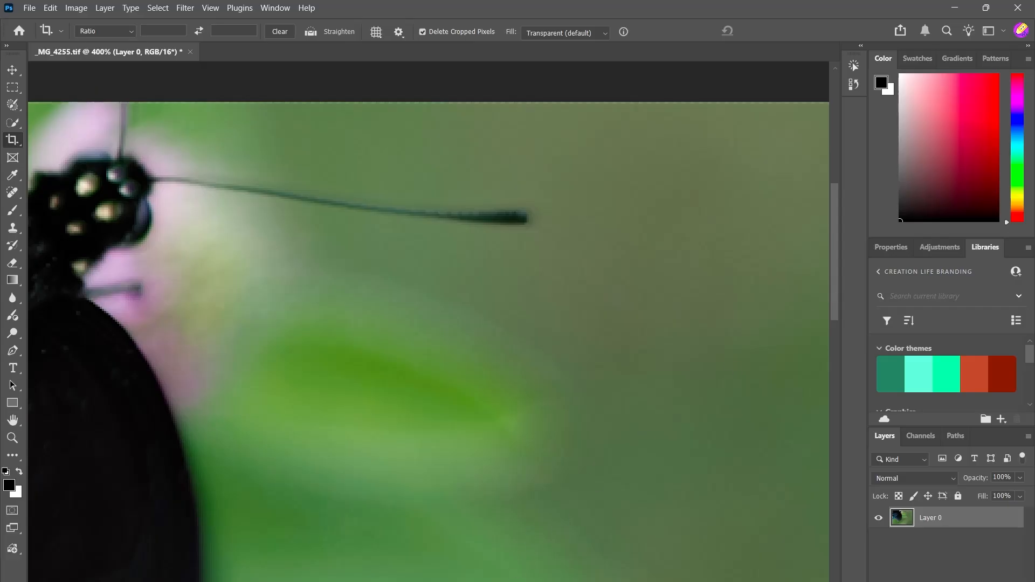
drag(485, 581, 319, 581)
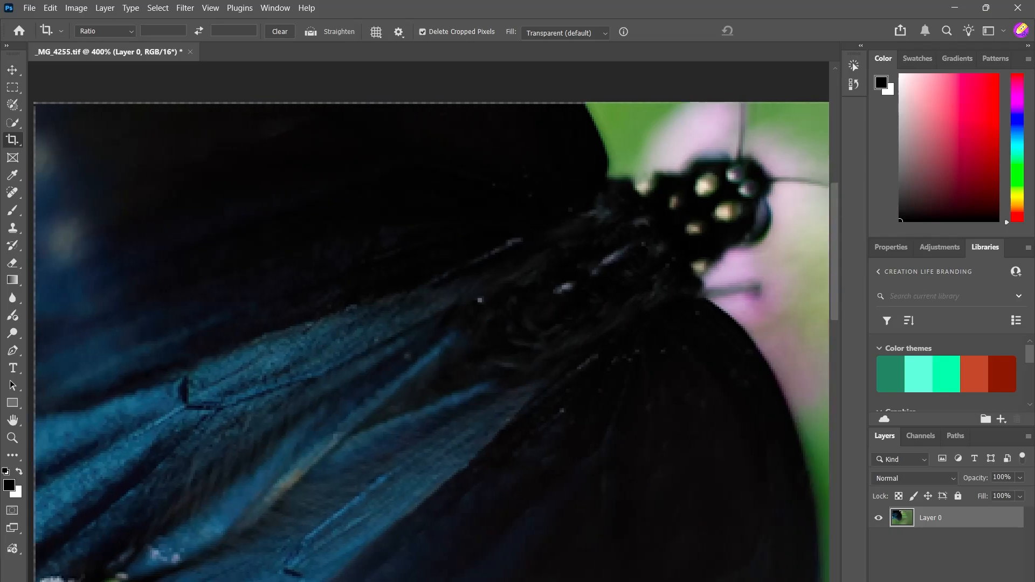
key(ctrl+minus)
key(ctrl+minus)
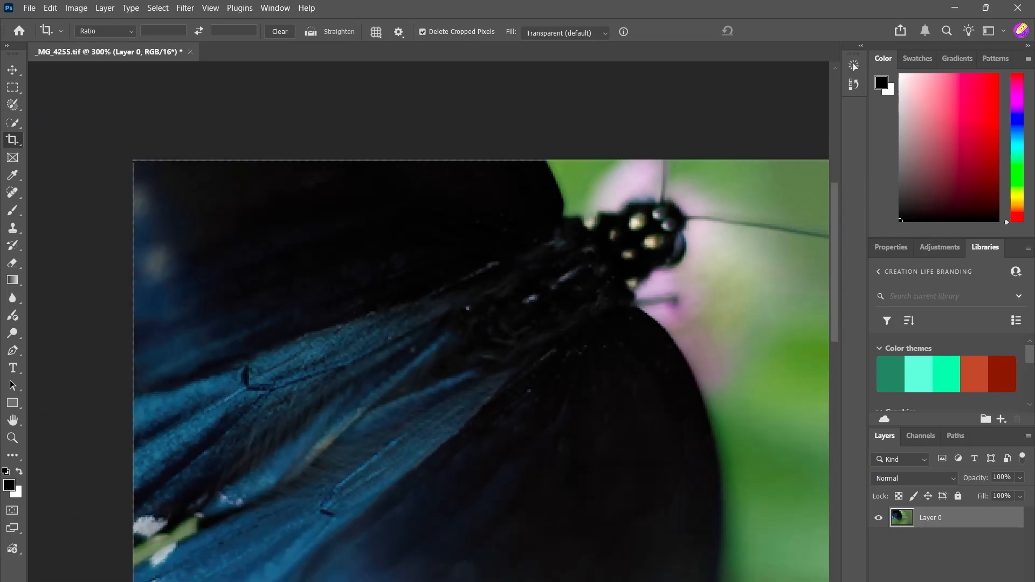
key(ctrl+minus)
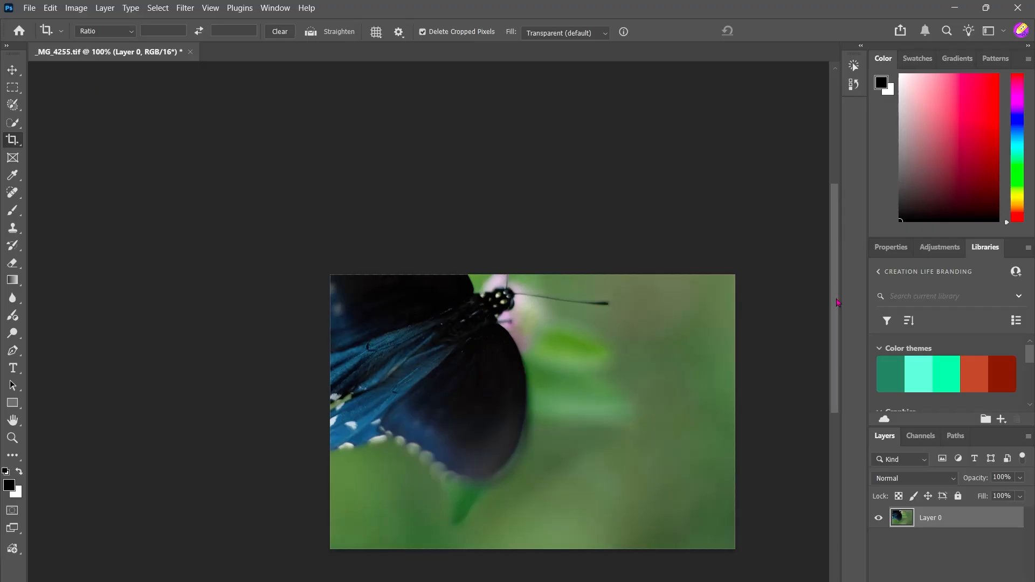
drag(836, 305, 813, 287)
key(ctrl+plus)
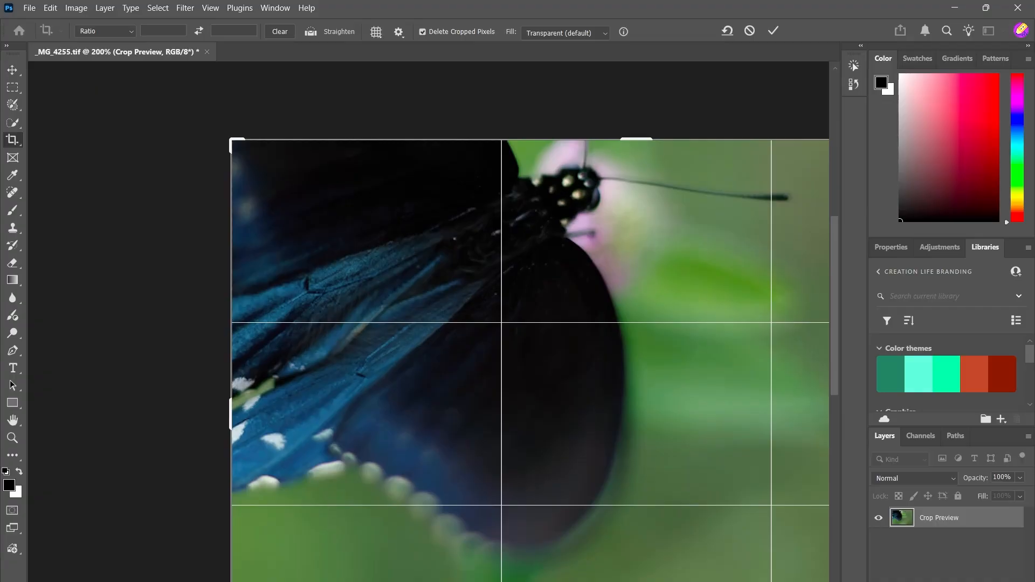
drag(359, 581, 311, 581)
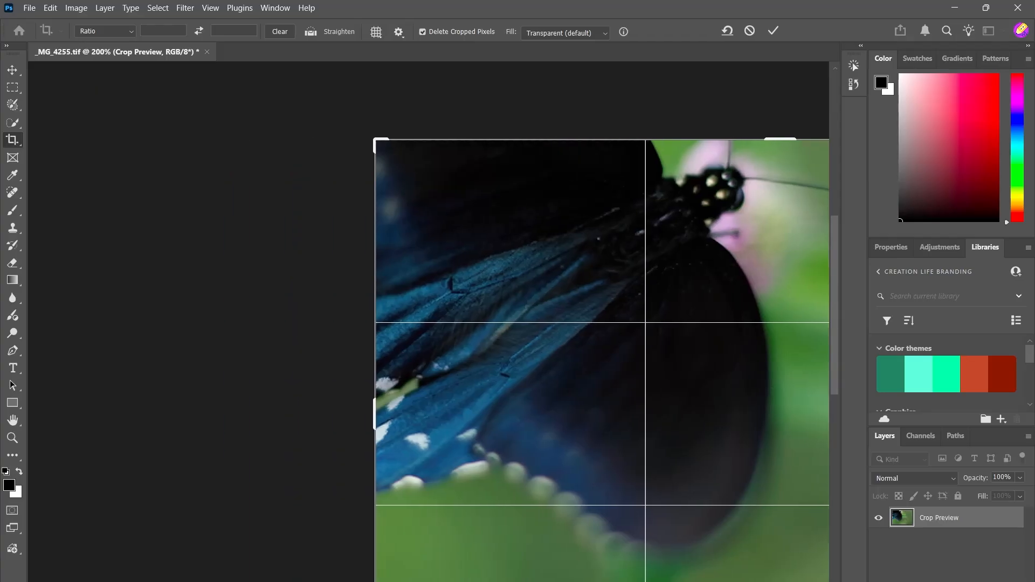